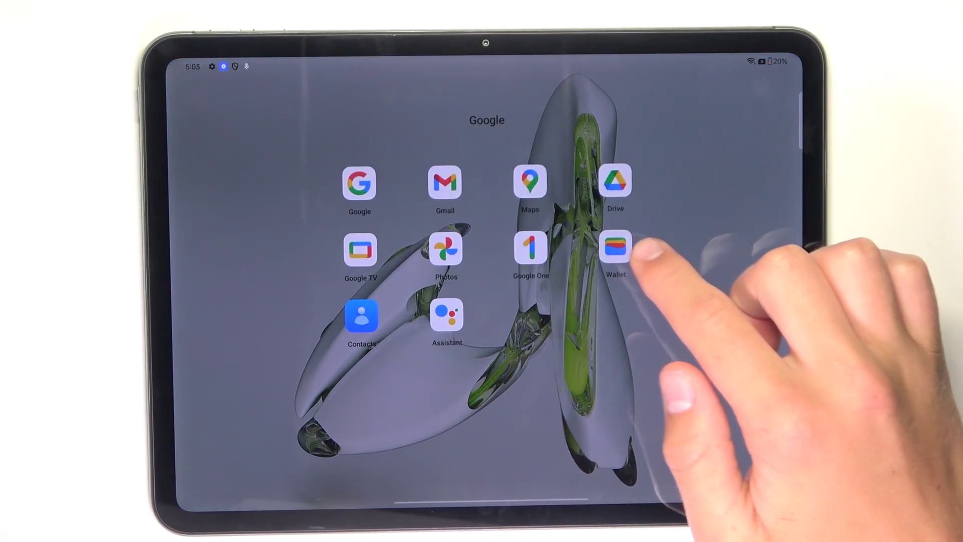
Launch Google Wallet and continue past its introduction screen to the pass types list
click(616, 247)
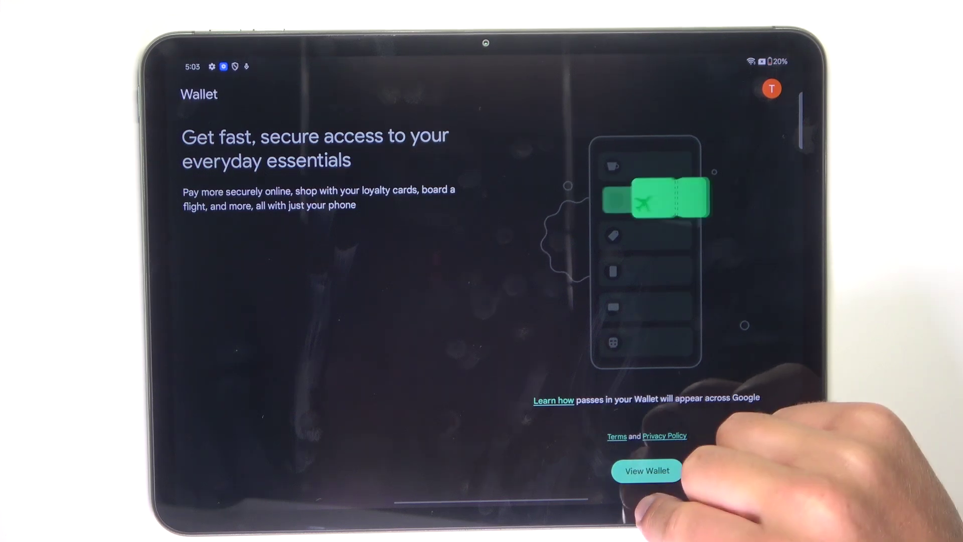
click(648, 470)
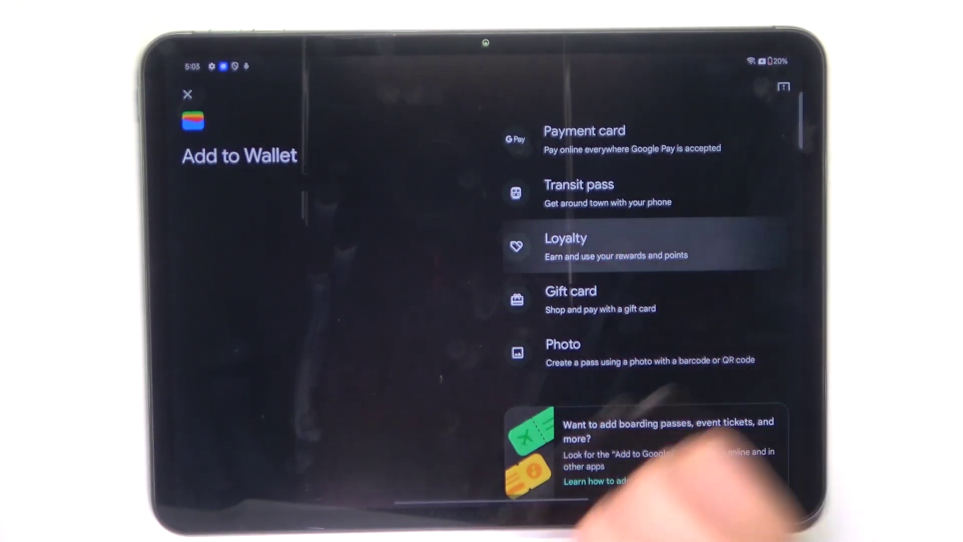
scroll(678, 301, down, 3)
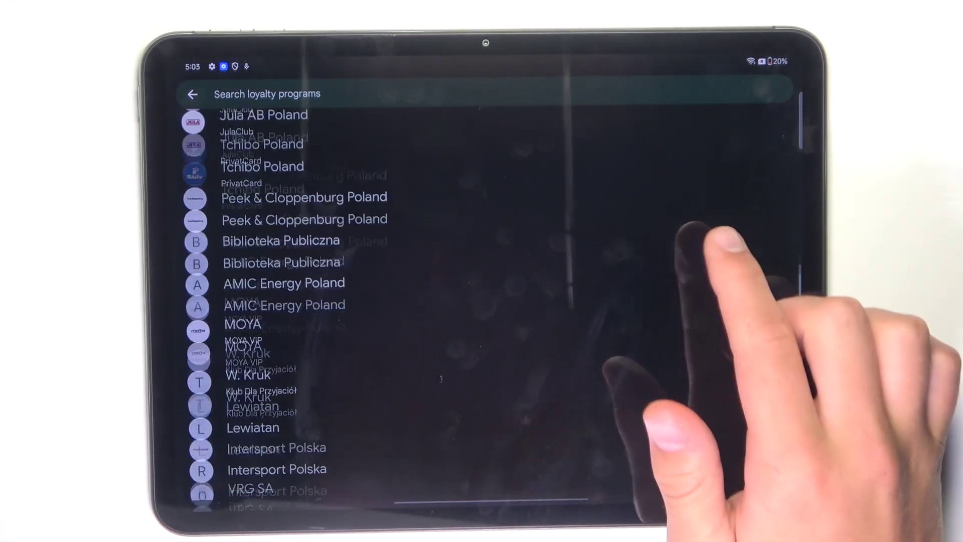
scroll(648, 301, up, 5)
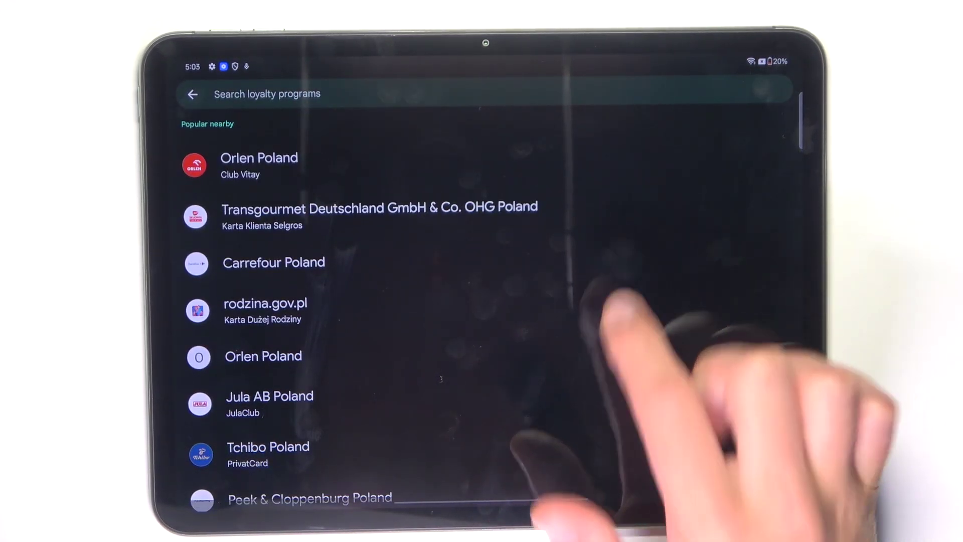
Pick Carrefour Poland from the Popular nearby loyalty programs
click(625, 263)
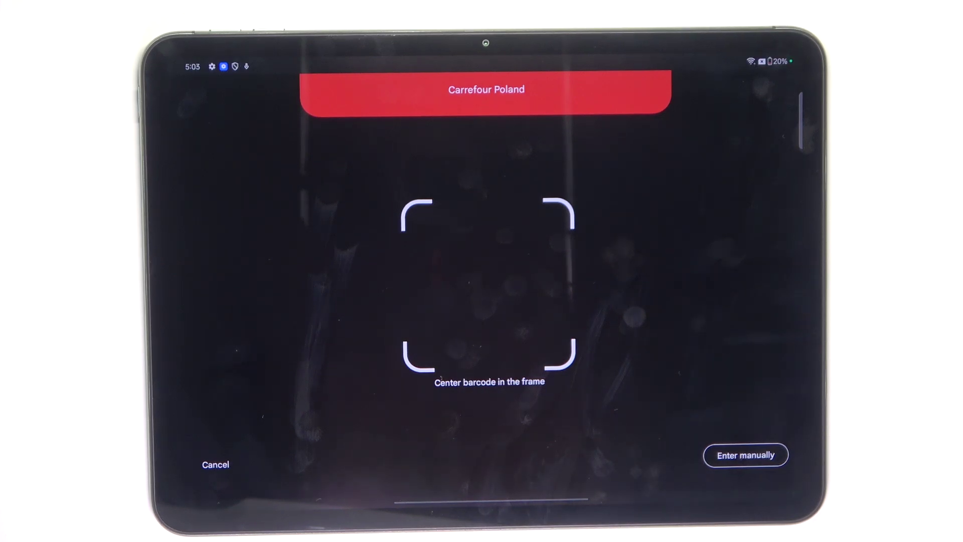
Add the Carrefour Poland card by entering its member ID manually
click(742, 455)
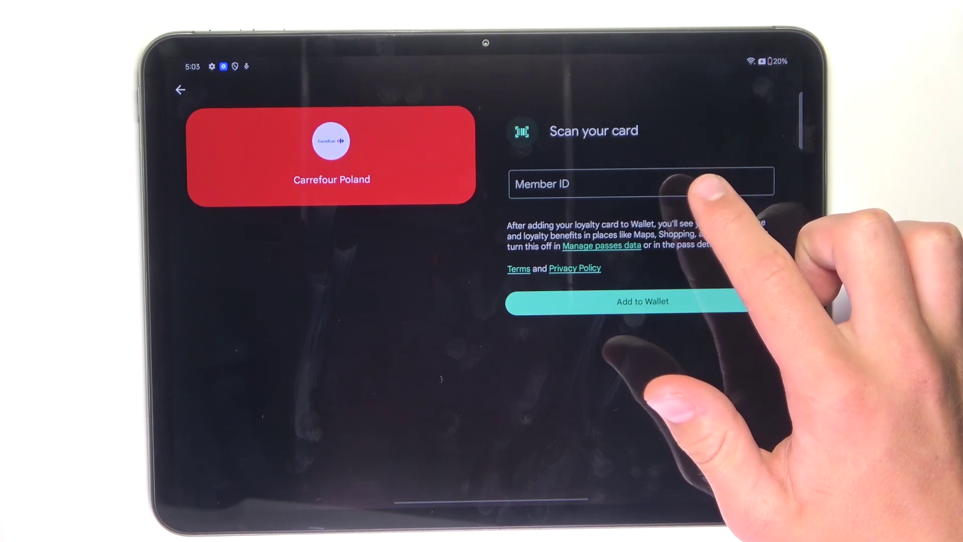
click(677, 184)
text(jjjjmj)
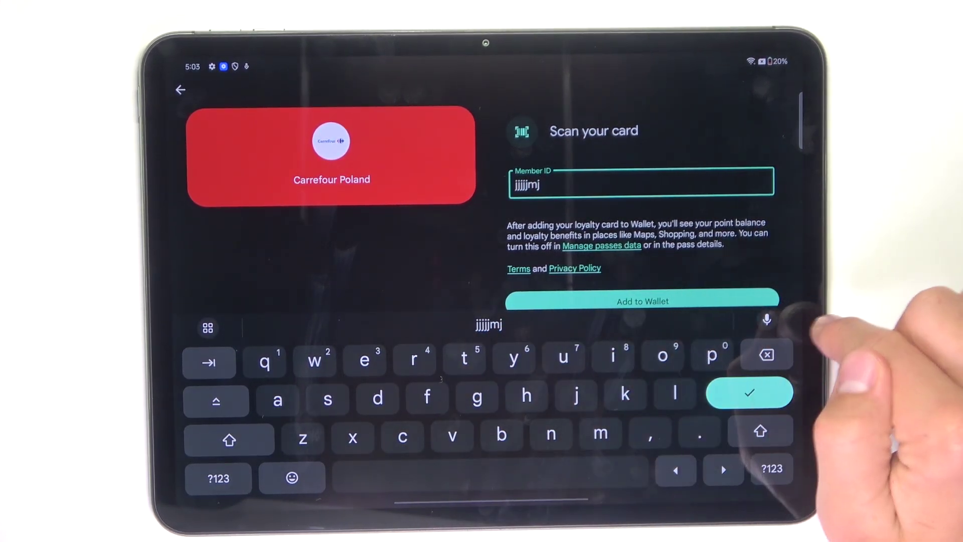
key(Return)
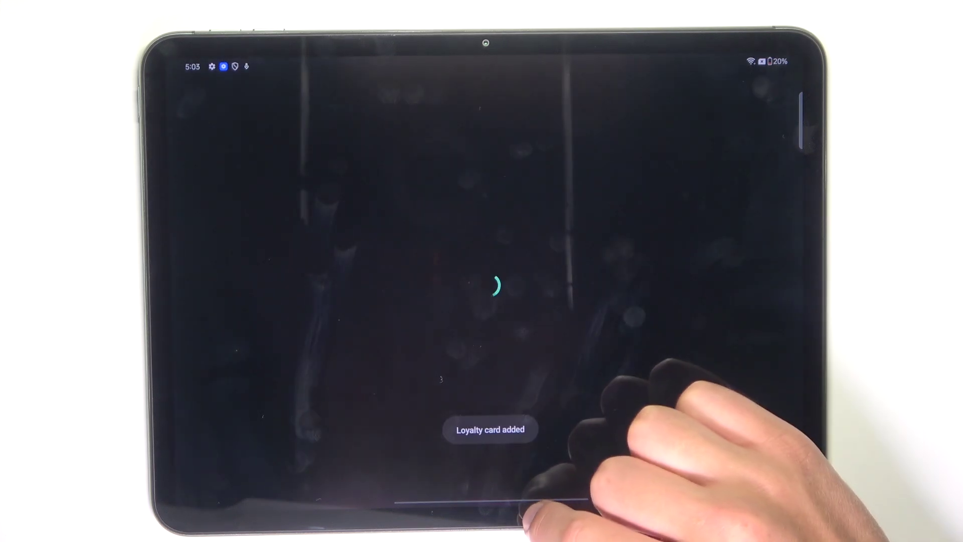
Dismiss Google Wallet from the recent apps and return to the home screen
drag(561, 500, 561, 414)
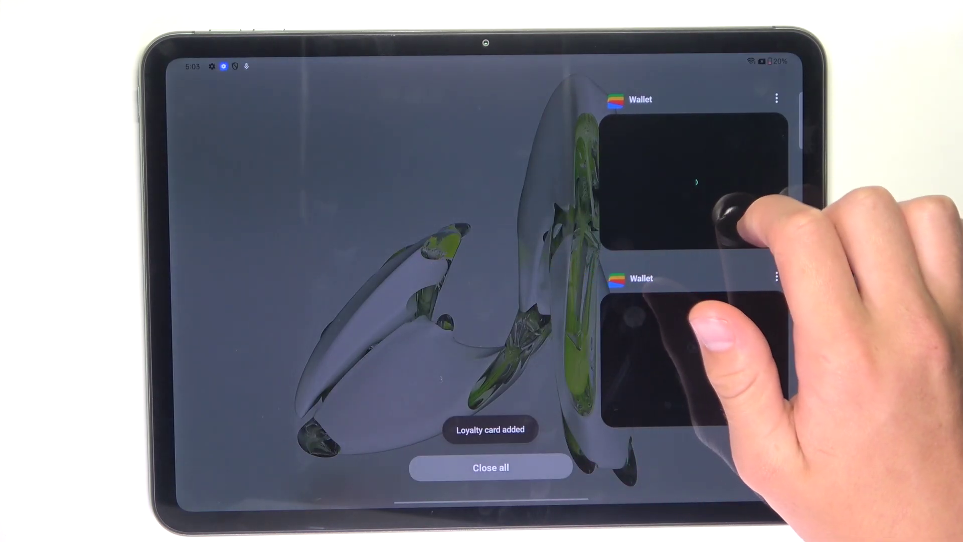
drag(753, 120, 752, 339)
drag(753, 219, 776, 113)
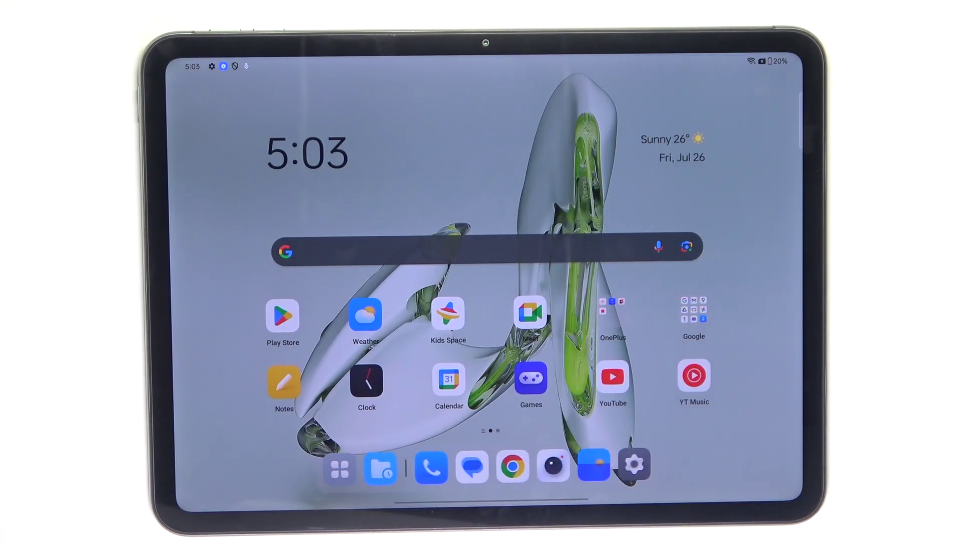